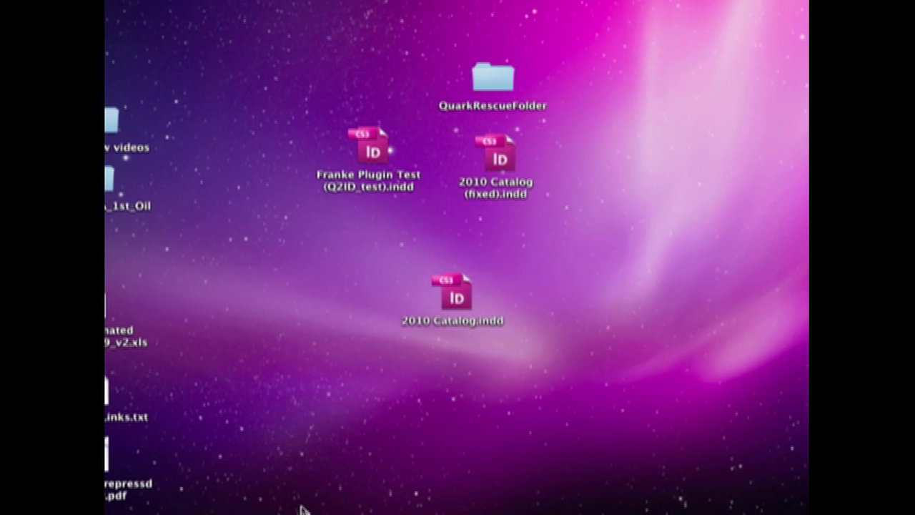
Step: Drop 2010 Catalog.indd onto InDesign and open it despite the missing plug-ins warning
{"action": "left_click_drag", "start_coordinate": [450, 296], "coordinate": [433, 306]}
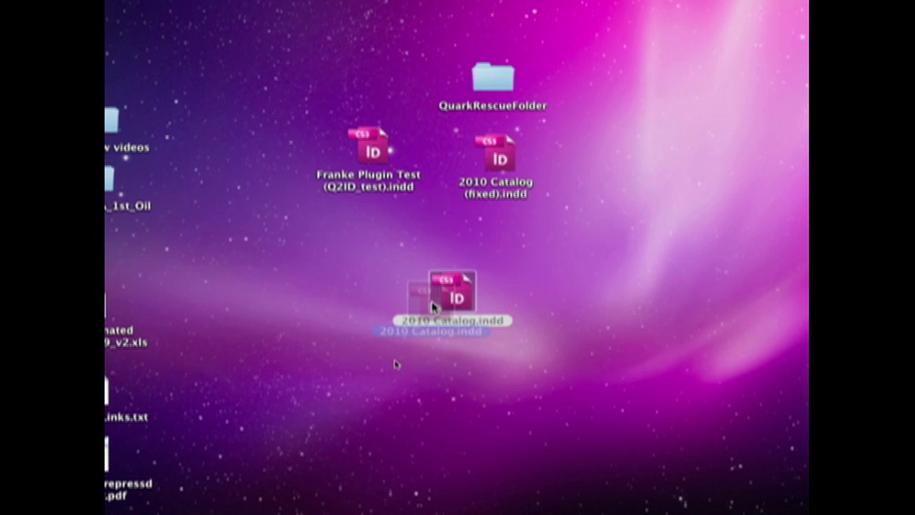
{"action": "left_click_drag", "start_coordinate": [432, 305], "coordinate": [551, 488]}
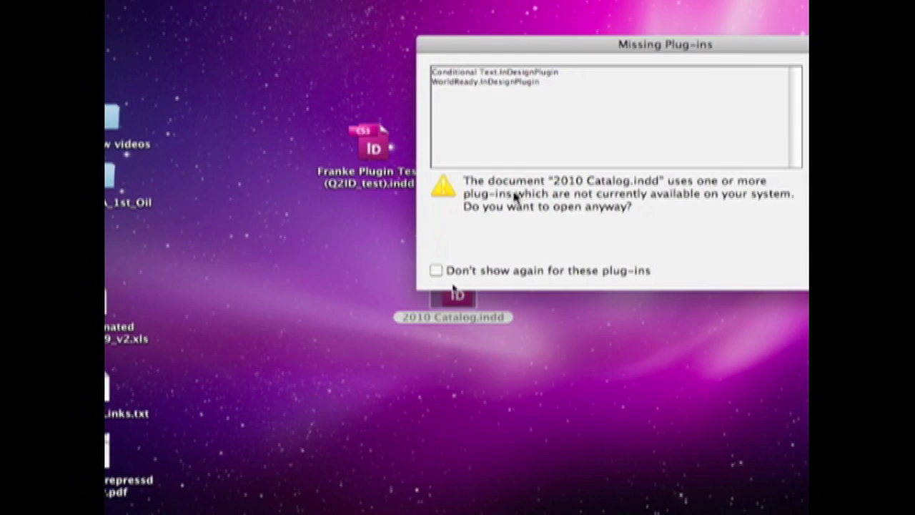
{"action": "mouse_move", "coordinate": [548, 45]}
{"action": "left_mouse_down"}
{"action": "mouse_move", "coordinate": [388, 107]}
{"action": "mouse_move", "coordinate": [369, 134]}
{"action": "left_mouse_up"}
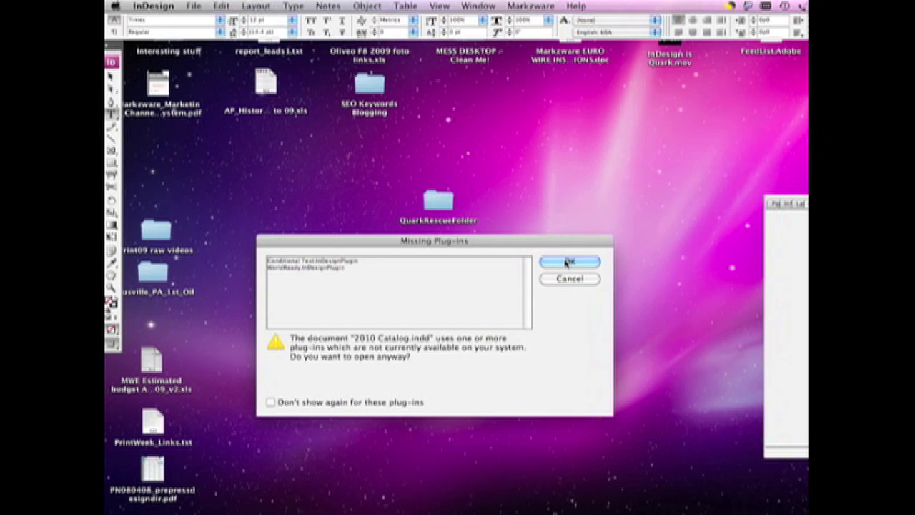
{"action": "key", "text": "Return"}
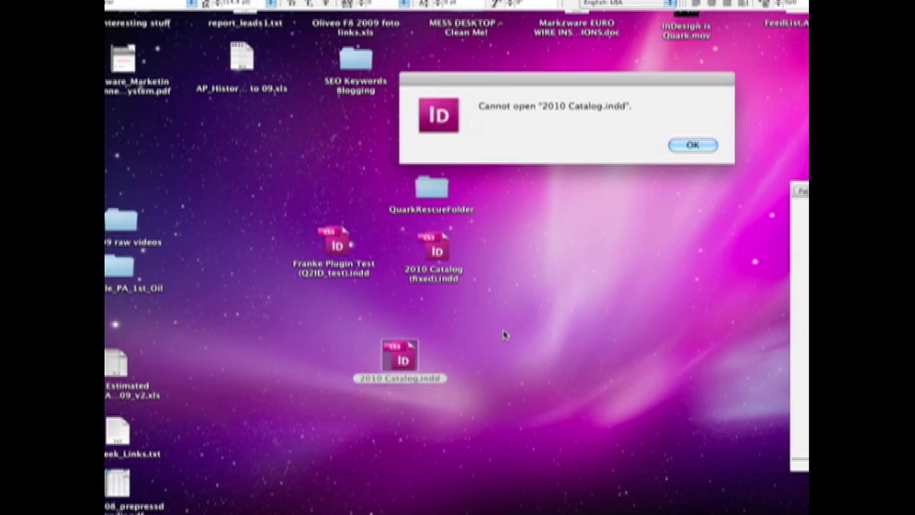
Step: Dismiss the alert saying 2010 Catalog.indd cannot be opened
{"action": "left_click_drag", "start_coordinate": [551, 80], "coordinate": [445, 246]}
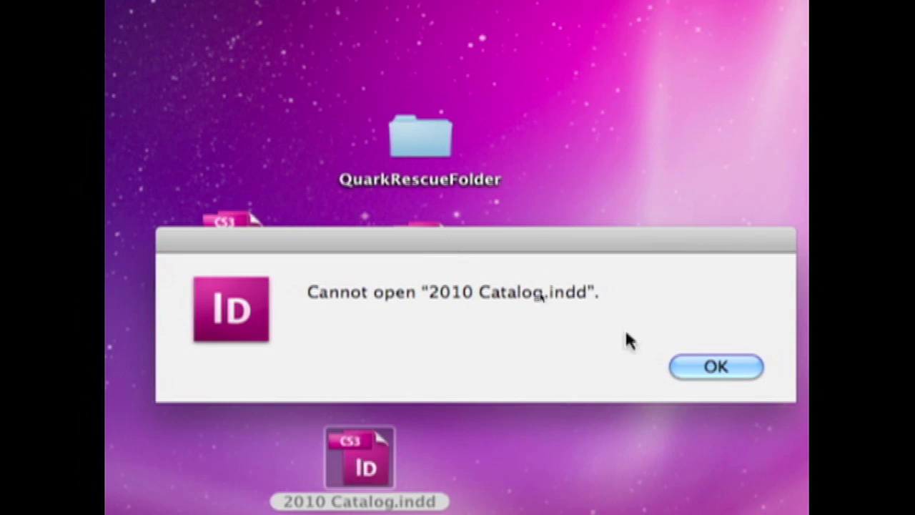
{"action": "left_click", "coordinate": [701, 366]}
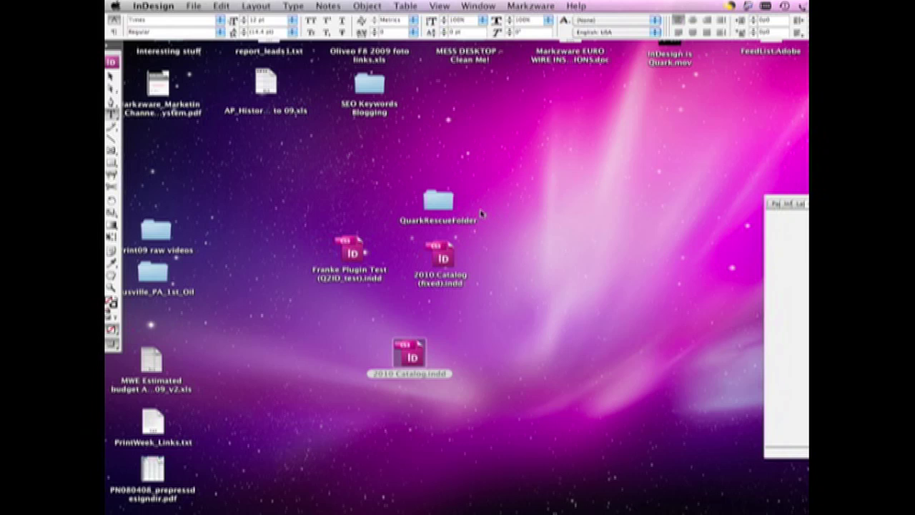
Step: Switch to Finder and open QuarkRescueFolder on the desktop
{"action": "left_click", "coordinate": [441, 205]}
{"action": "double_click", "coordinate": [441, 205]}
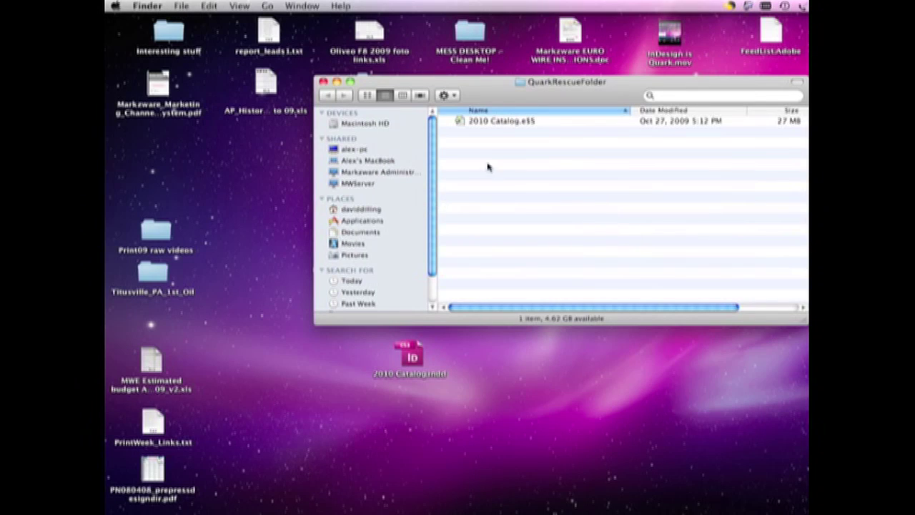
Step: Inspect 2010 Catalog.e55 inside QuarkRescueFolder, then close the folder window
{"action": "left_click_drag", "start_coordinate": [498, 105], "coordinate": [438, 180]}
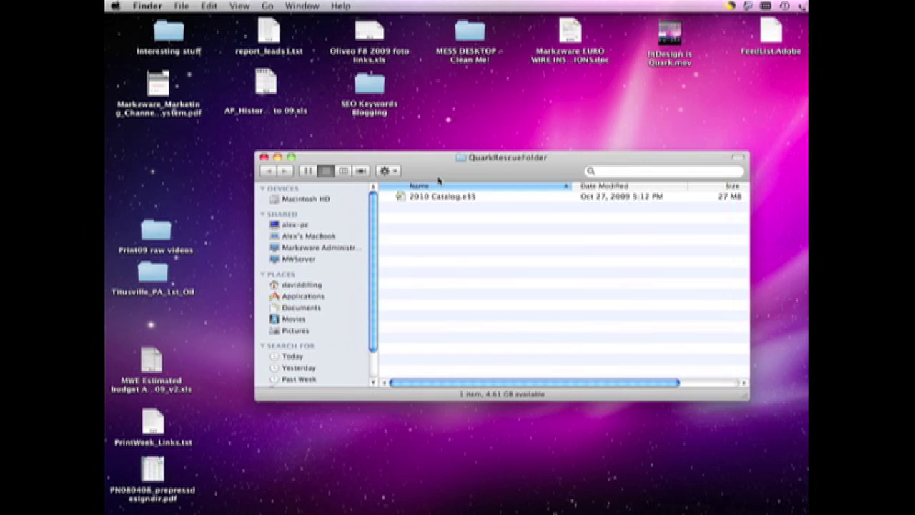
{"action": "left_click", "coordinate": [409, 197]}
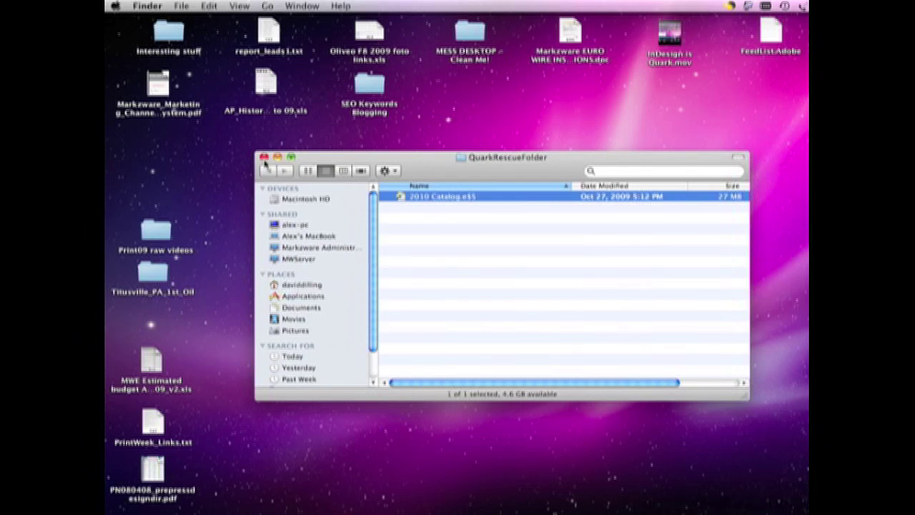
{"action": "left_click", "coordinate": [263, 157]}
{"action": "left_click", "coordinate": [429, 204]}
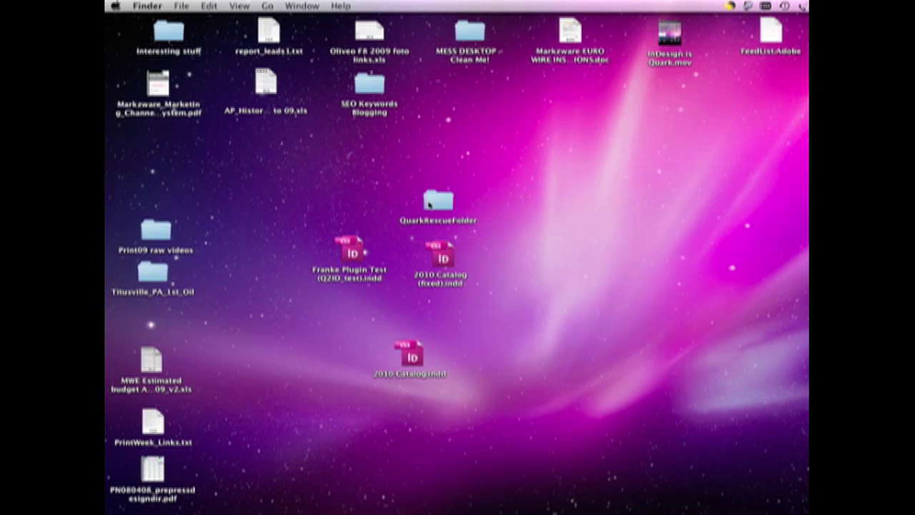
{"action": "double_click", "coordinate": [427, 205]}
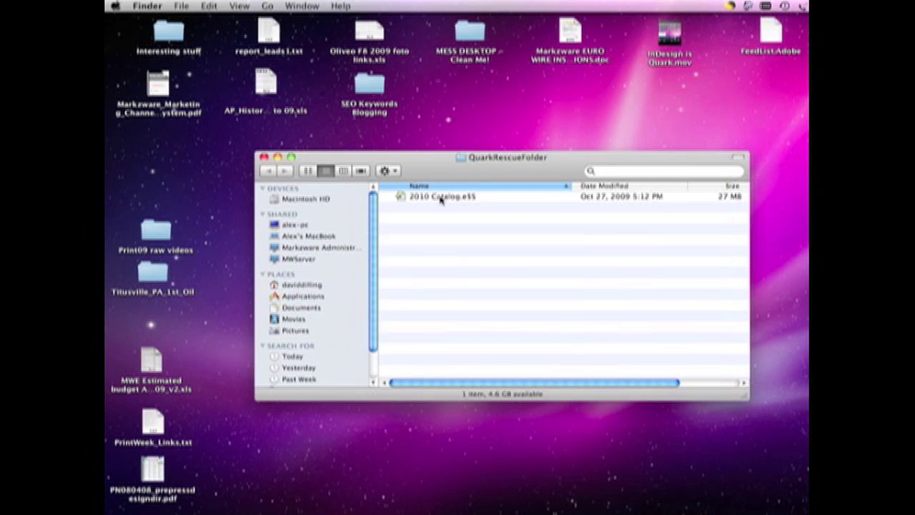
{"action": "left_click", "coordinate": [264, 157]}
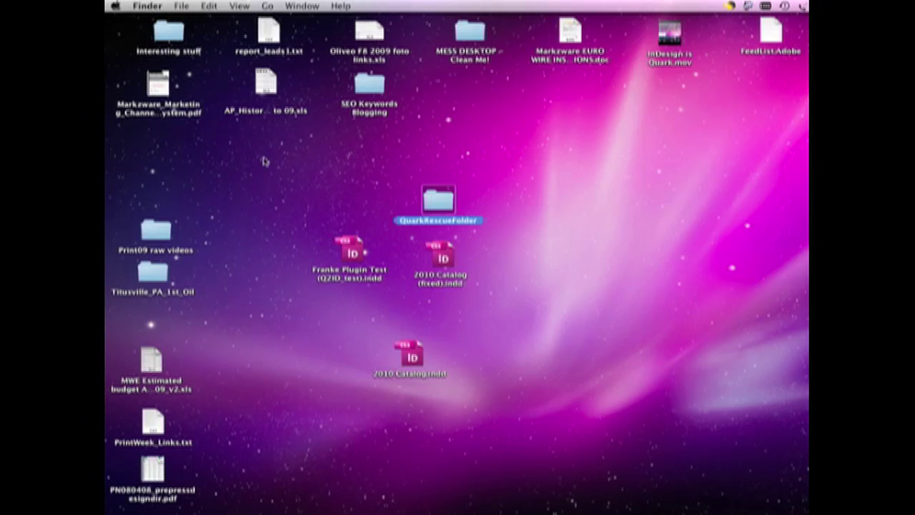
Step: Reopen and close QuarkRescueFolder once more, then select 2010 Catalog (fixed).indd
{"action": "left_click", "coordinate": [522, 207]}
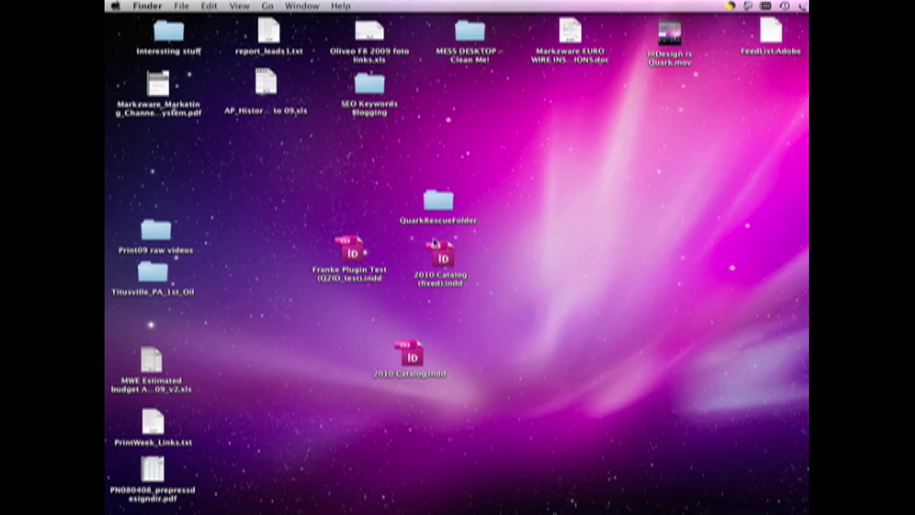
{"action": "double_click", "coordinate": [435, 200]}
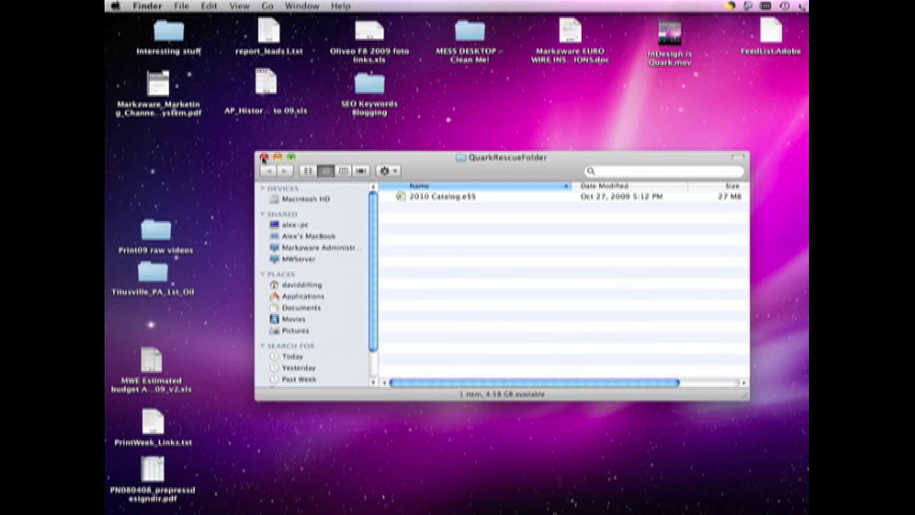
{"action": "left_click", "coordinate": [263, 158]}
{"action": "left_click", "coordinate": [498, 224]}
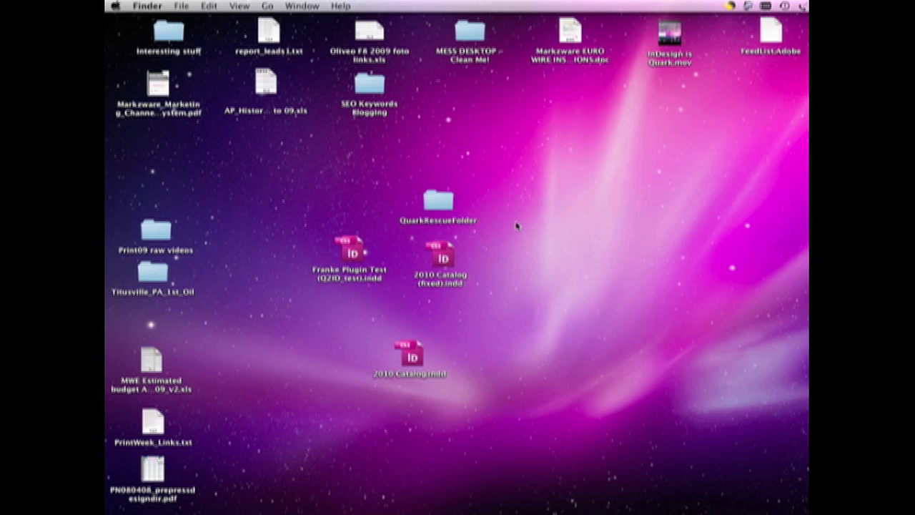
{"action": "left_click", "coordinate": [441, 257]}
Step: Open 2010 Catalog (fixed).indd in InDesign, choosing Don't Fix for its 1174 missing links
{"action": "double_click", "coordinate": [441, 257]}
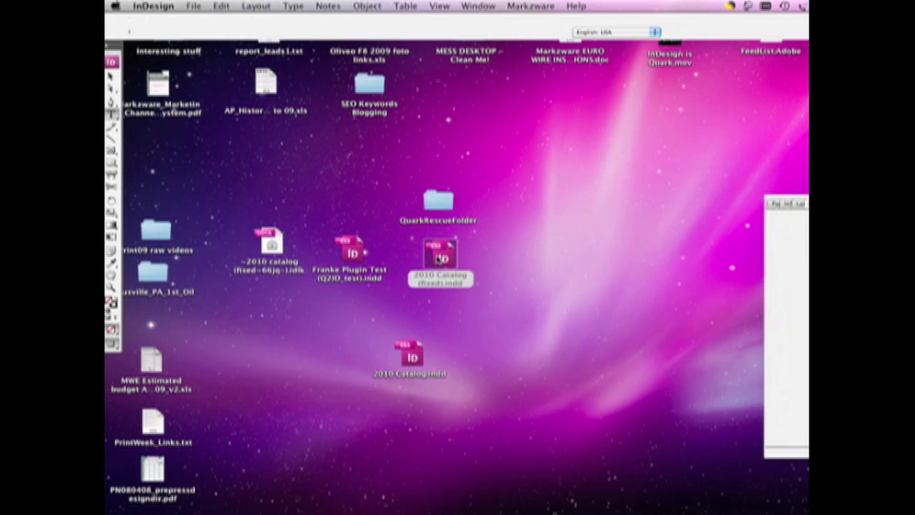
{"action": "double_click", "coordinate": [439, 256]}
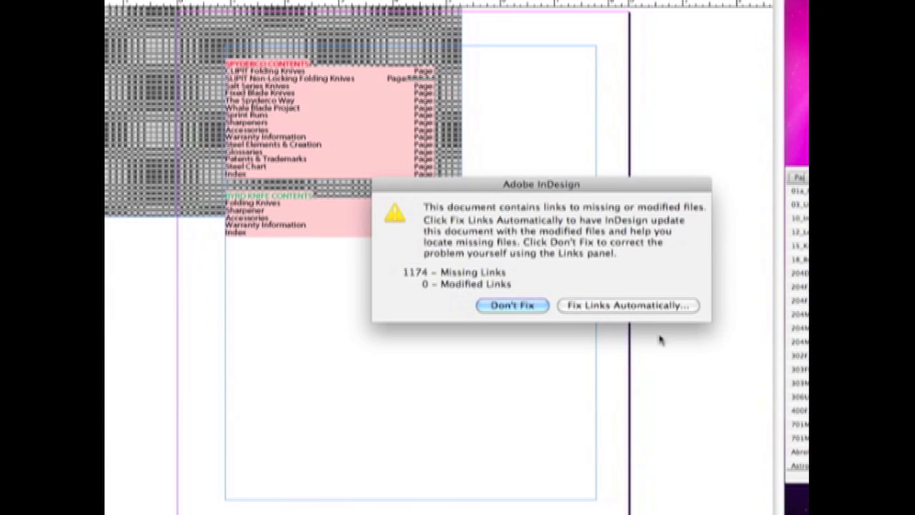
{"action": "left_click", "coordinate": [533, 306]}
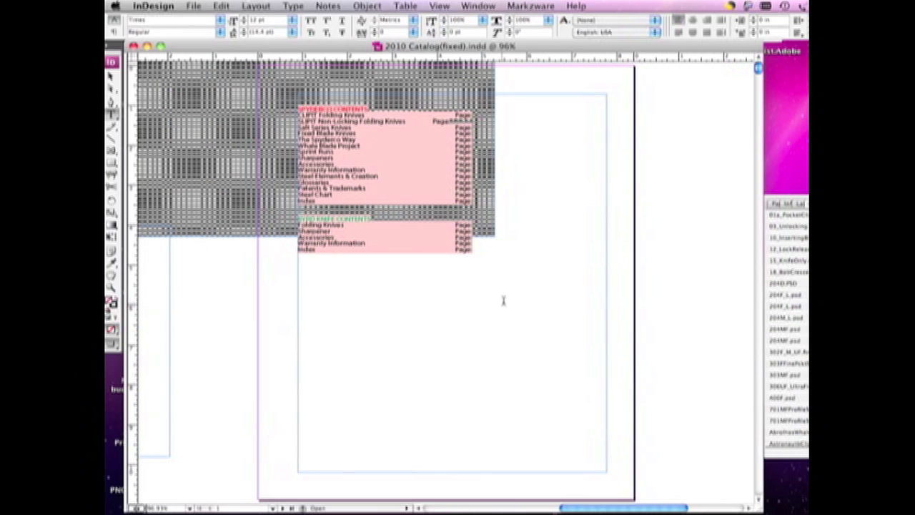
Step: Page through the 2010 Catalog(fixed) spreads, including CLIPITS, then close the document with Cmd+W
{"action": "left_click", "coordinate": [759, 468]}
{"action": "left_click", "coordinate": [759, 468]}
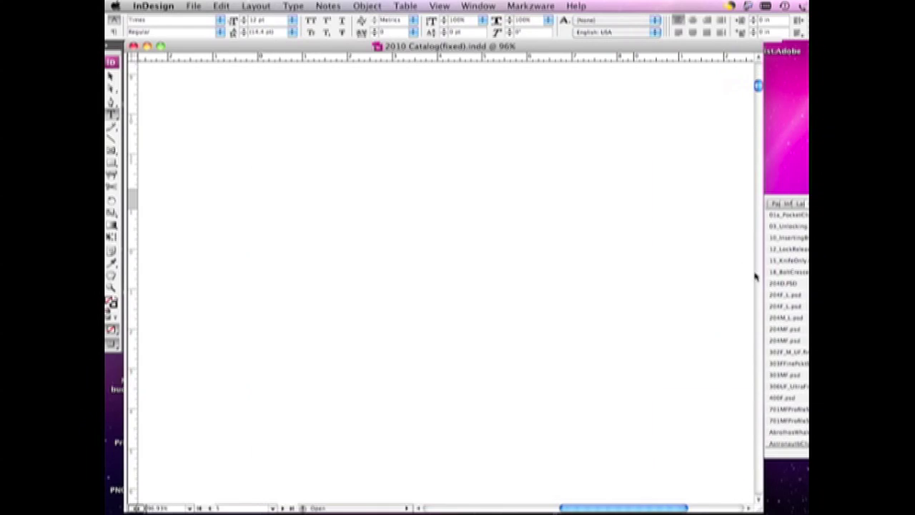
{"action": "left_click", "coordinate": [759, 102]}
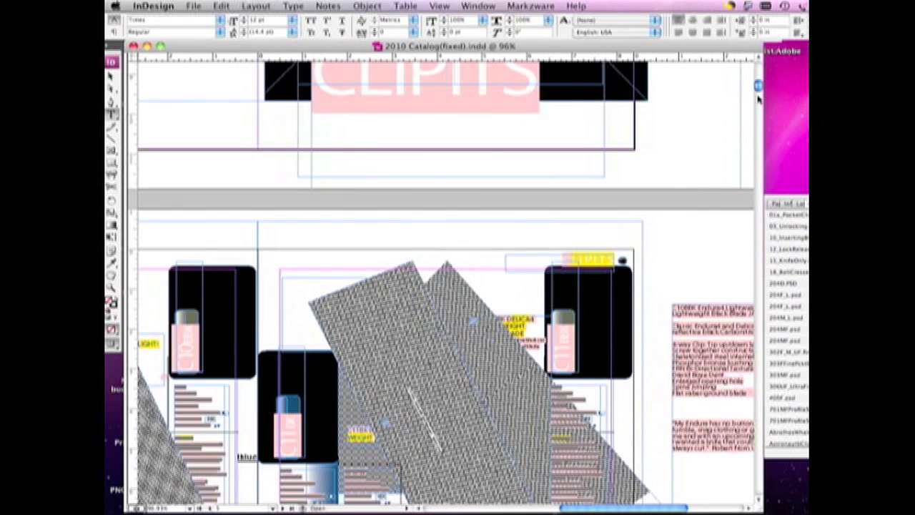
{"action": "scroll", "coordinate": [758, 89], "scroll_direction": "down", "scroll_amount": 5}
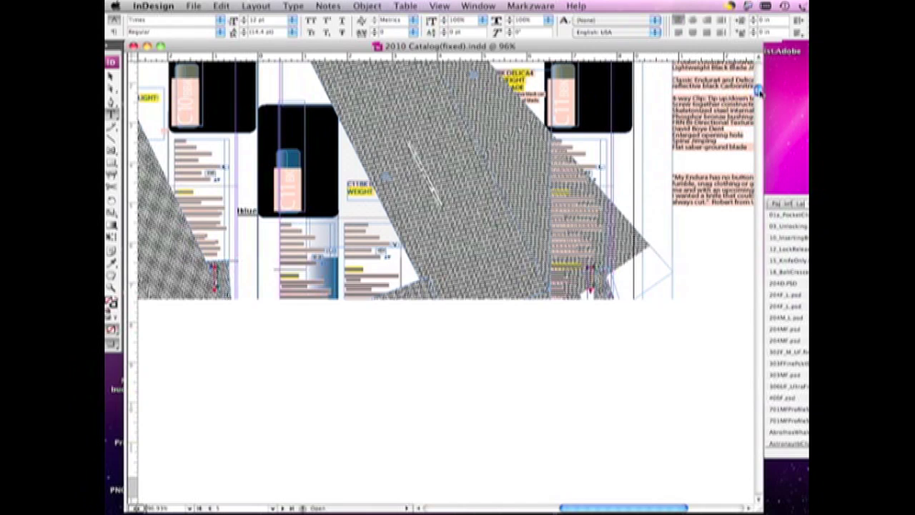
{"action": "left_click", "coordinate": [756, 224]}
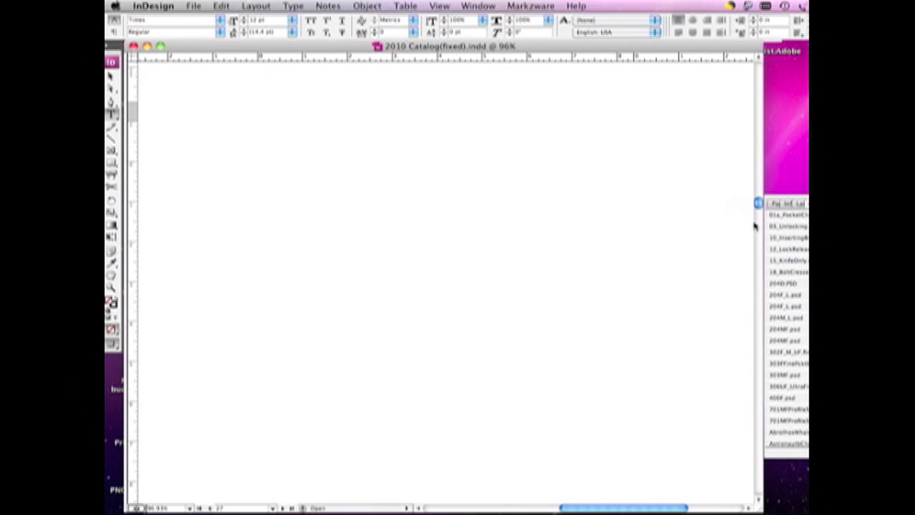
{"action": "scroll", "coordinate": [758, 204], "scroll_direction": "down", "scroll_amount": 3}
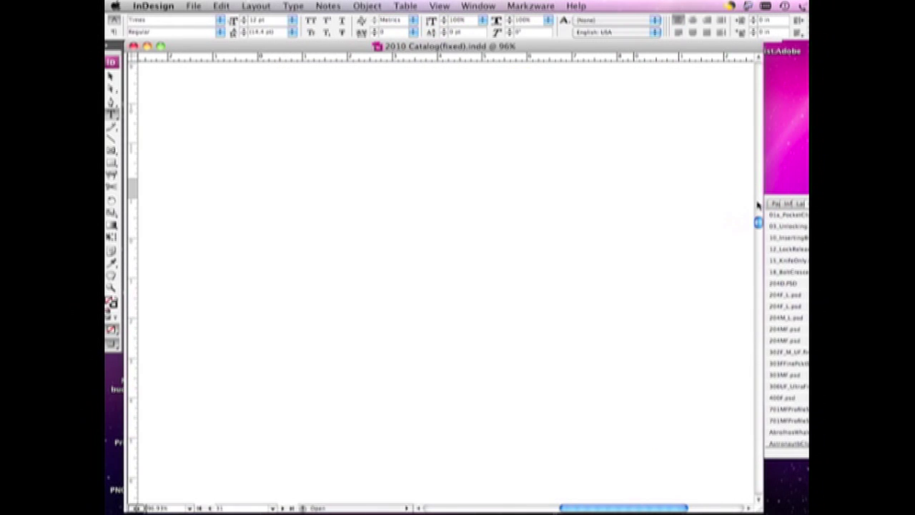
{"action": "scroll", "coordinate": [757, 211], "scroll_direction": "up", "scroll_amount": 3}
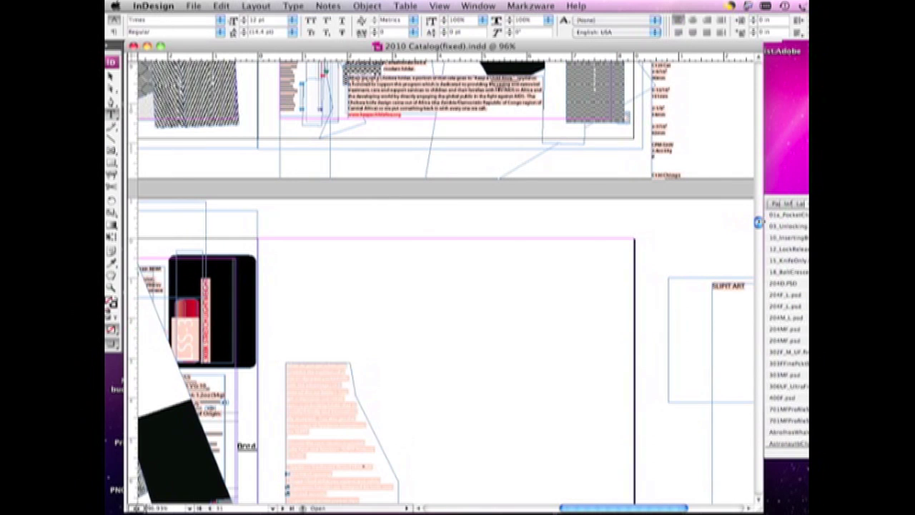
{"action": "scroll", "coordinate": [758, 222], "scroll_direction": "up", "scroll_amount": 2}
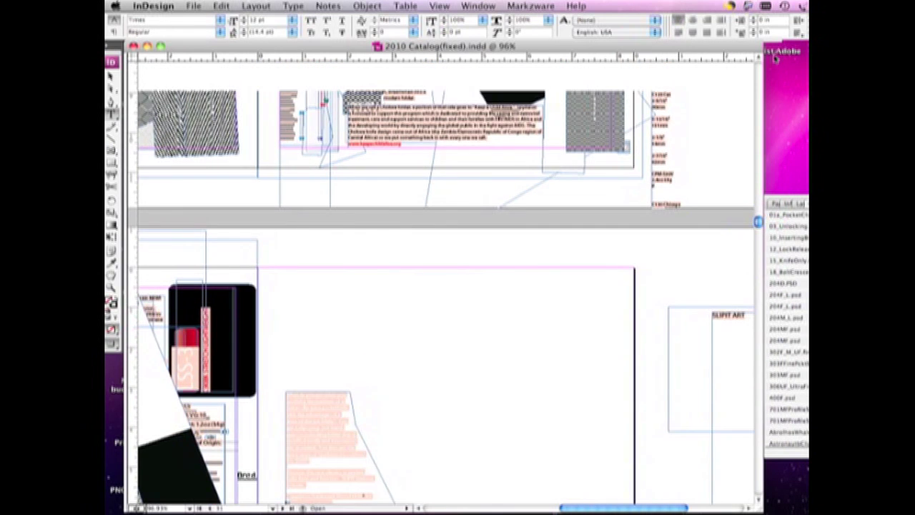
{"action": "scroll", "coordinate": [759, 304], "scroll_direction": "down", "scroll_amount": 3}
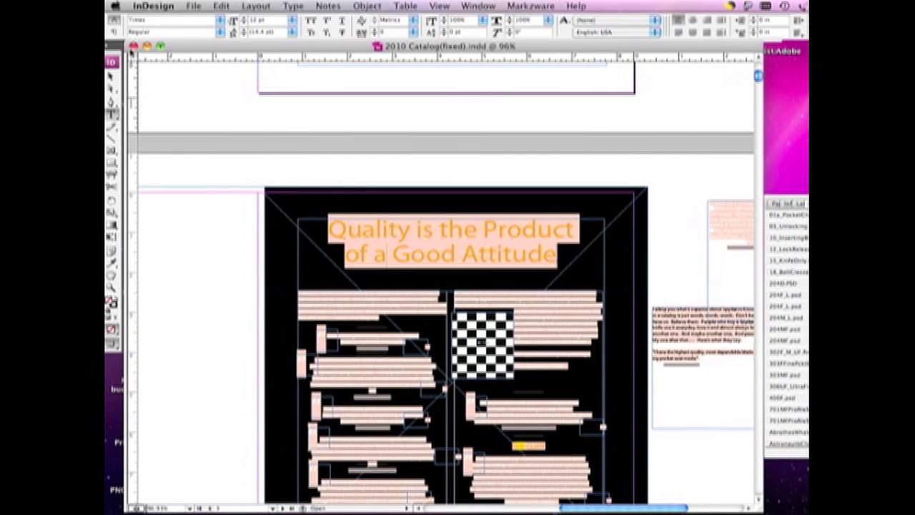
{"action": "key", "text": "super+w"}
{"action": "left_click", "coordinate": [443, 259]}
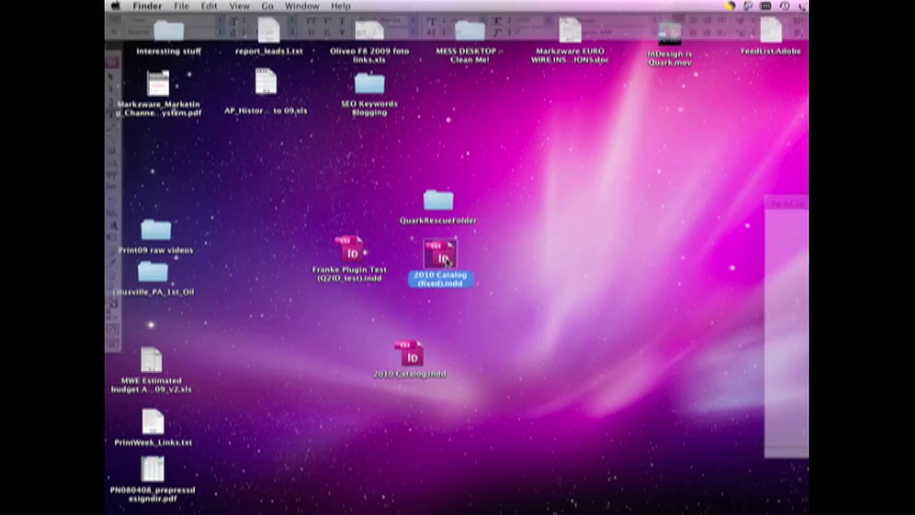
Step: Drag 2010 Catalog (fixed).indd onto the FlightCheck icon to preflight it
{"action": "left_click_drag", "start_coordinate": [444, 259], "coordinate": [614, 500]}
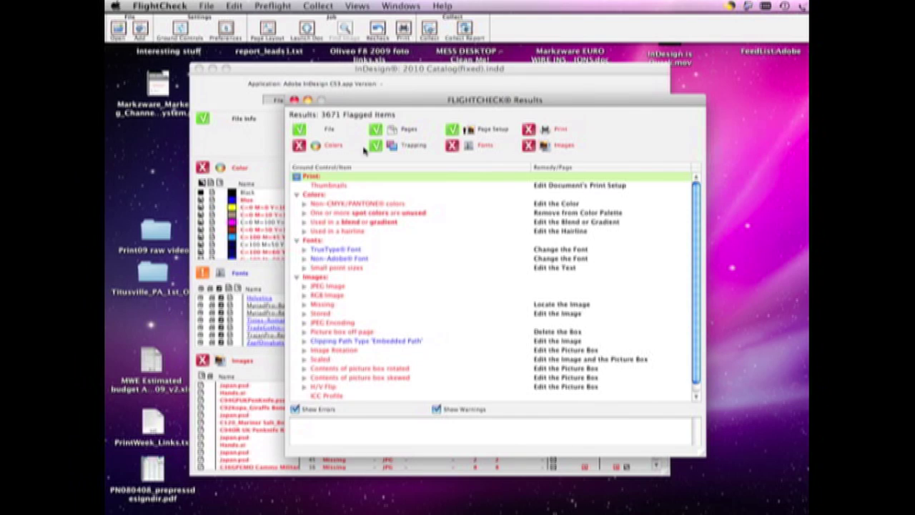
Step: In Ground Controls, mark Image Box Off the Page as an error, then close the settings
{"action": "left_click", "coordinate": [180, 29]}
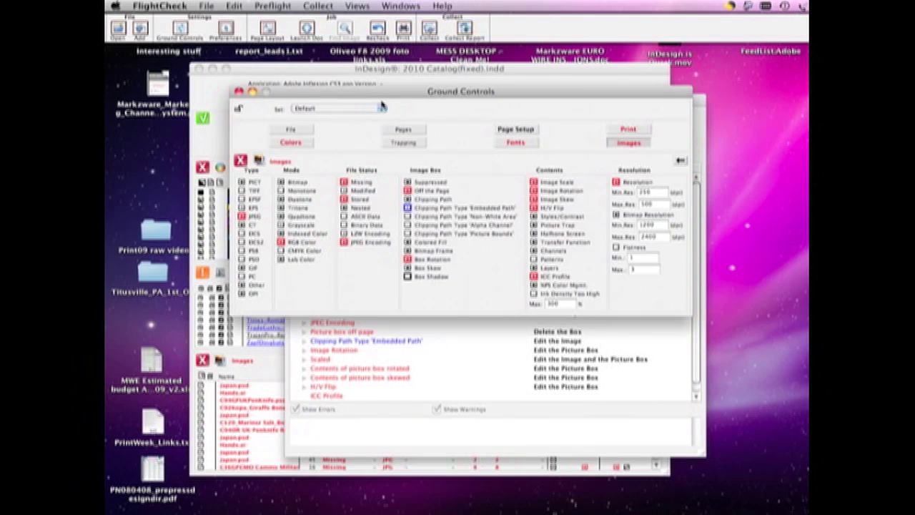
{"action": "left_click_drag", "start_coordinate": [377, 95], "coordinate": [275, 99]}
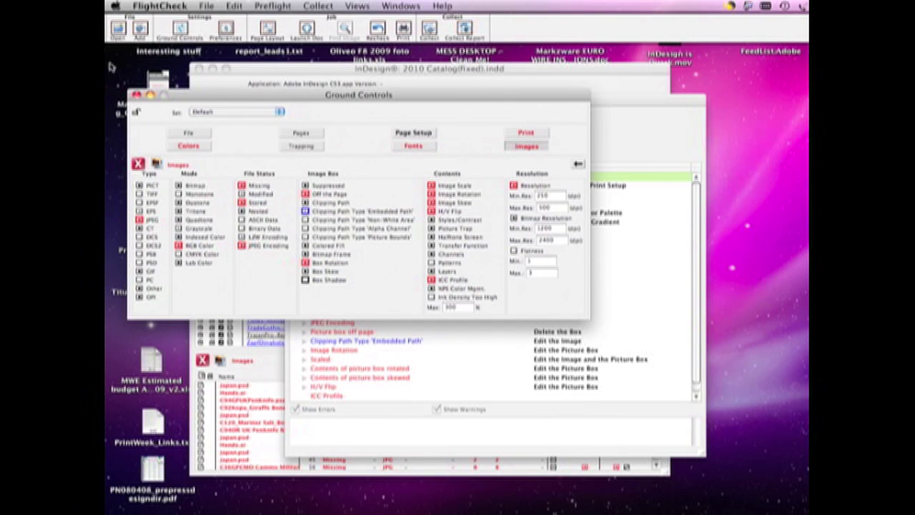
{"action": "left_click", "coordinate": [306, 194]}
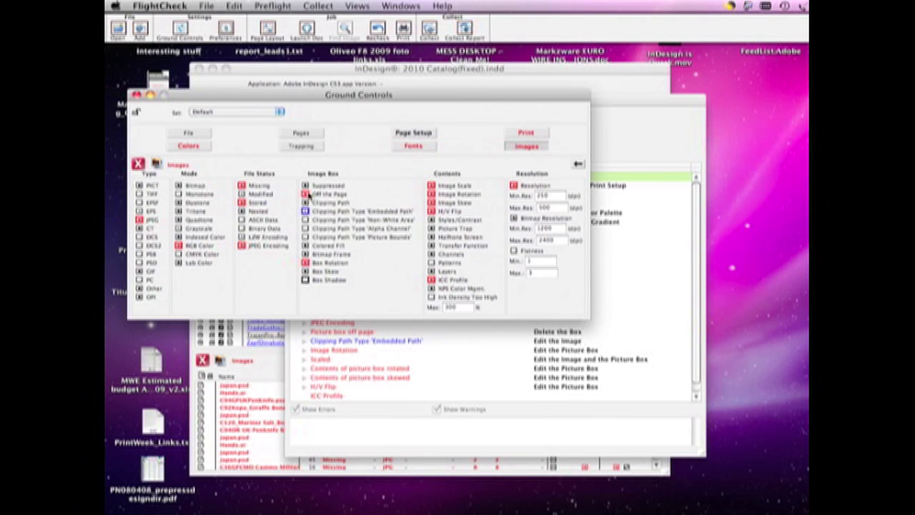
{"action": "left_click", "coordinate": [136, 96]}
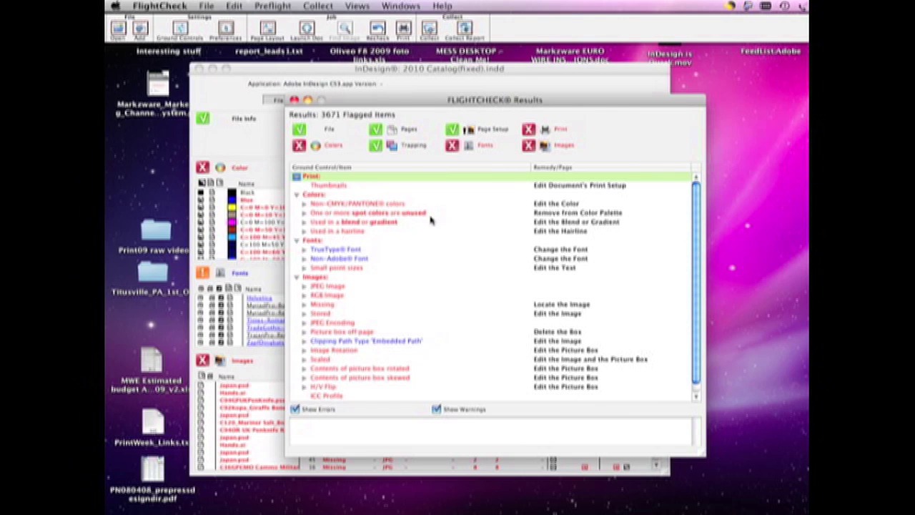
Step: Review the ICC Profile, H/V Flip and Scaled image issues in the results list
{"action": "left_click", "coordinate": [320, 396]}
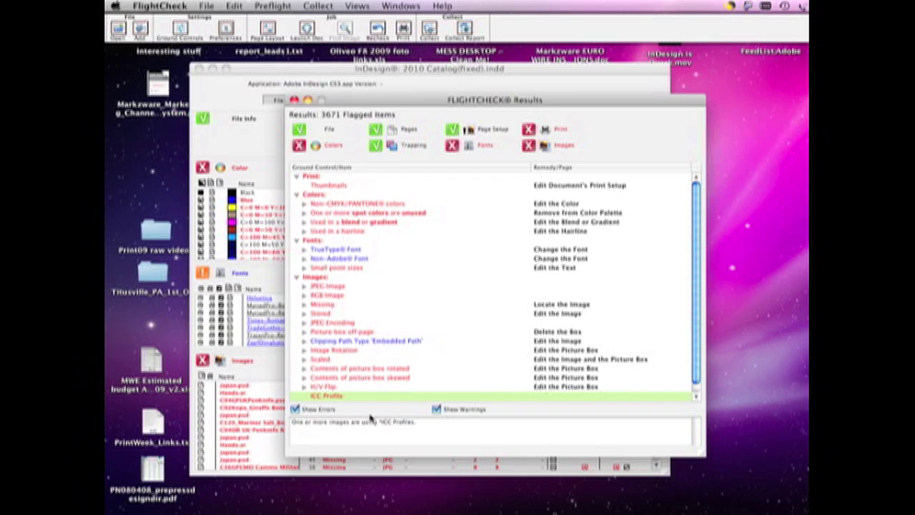
{"action": "left_click", "coordinate": [305, 387]}
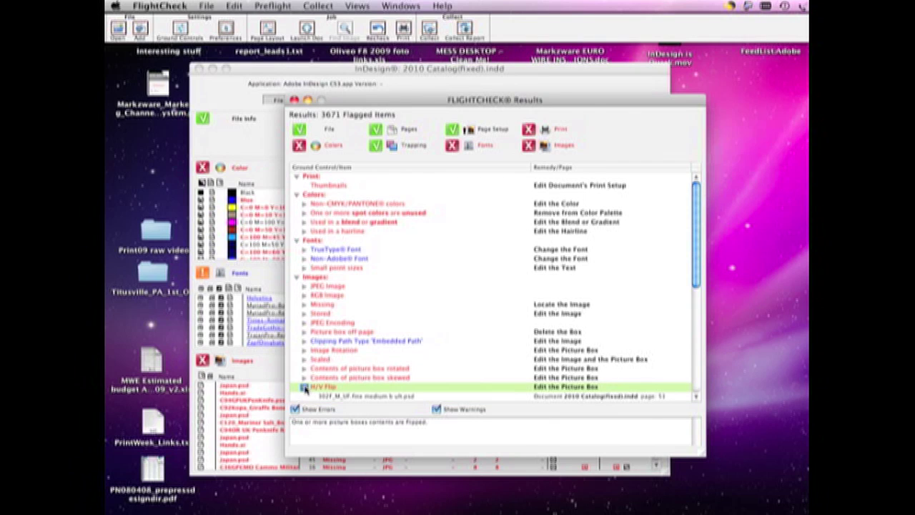
{"action": "left_click_drag", "start_coordinate": [695, 253], "coordinate": [696, 277]}
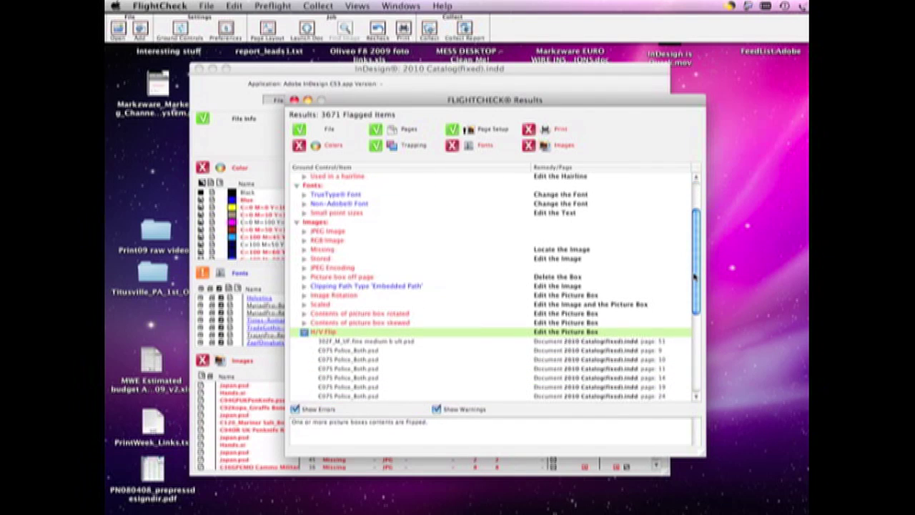
{"action": "left_click", "coordinate": [304, 306]}
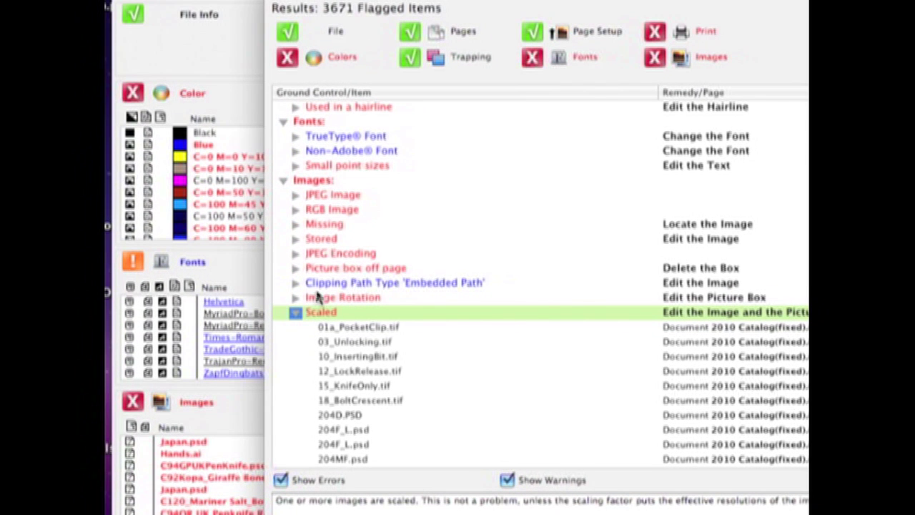
{"action": "left_click", "coordinate": [295, 311]}
{"action": "left_click", "coordinate": [293, 357]}
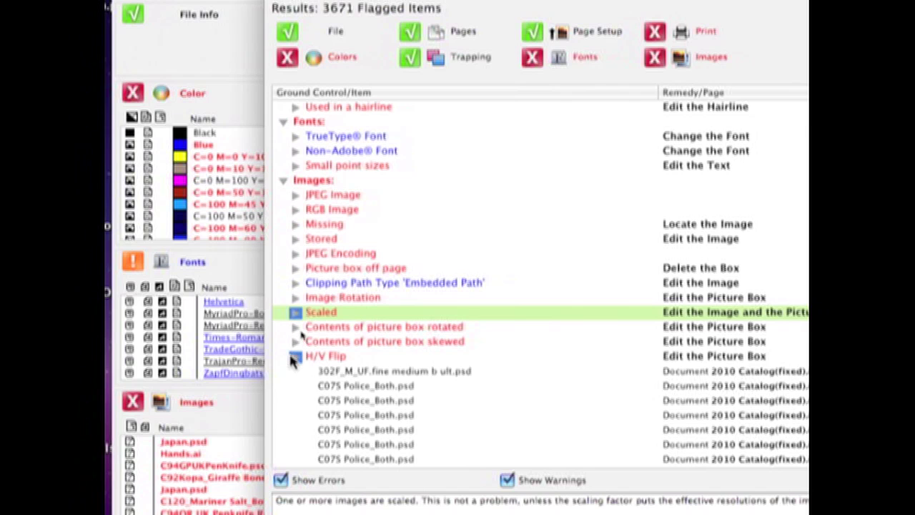
Step: Check JPEG Encoding, RGB Image and Small point sizes items, then close Results to reveal the overview report
{"action": "left_click", "coordinate": [295, 254]}
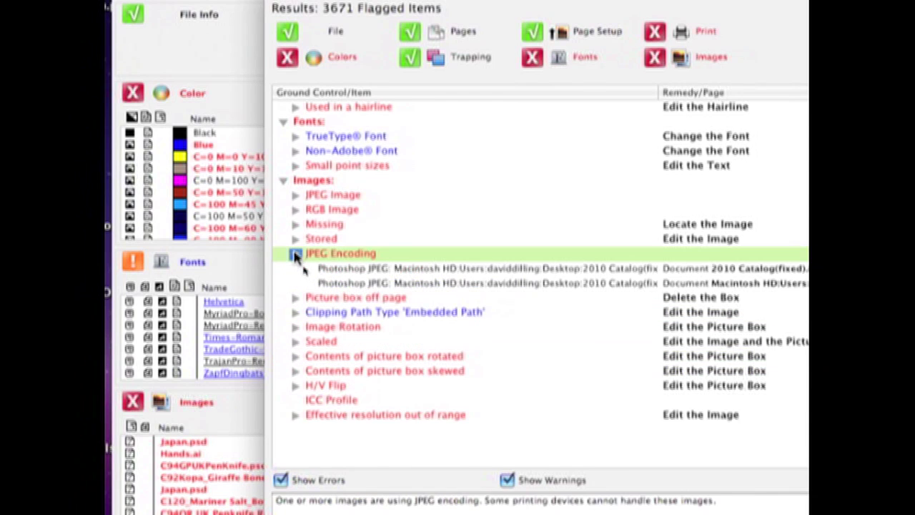
{"action": "left_click", "coordinate": [295, 254]}
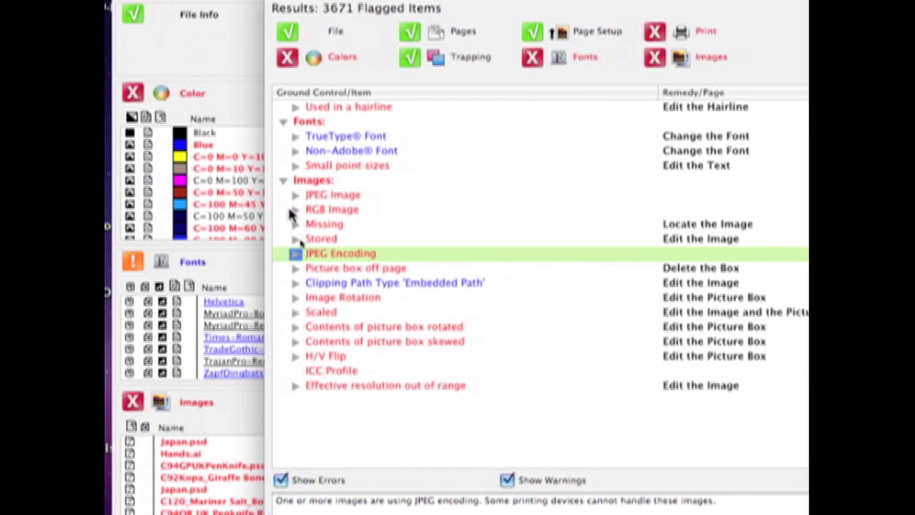
{"action": "left_click", "coordinate": [295, 210]}
{"action": "left_click", "coordinate": [293, 209]}
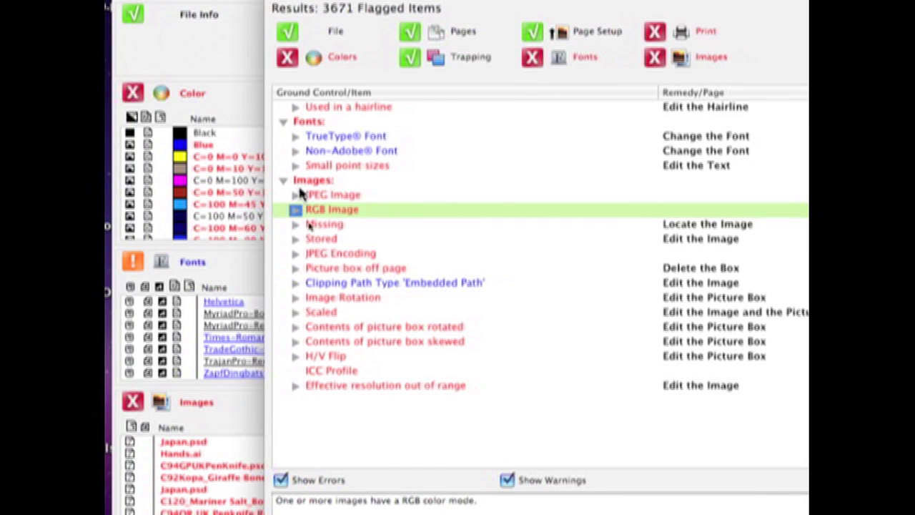
{"action": "left_click", "coordinate": [296, 167]}
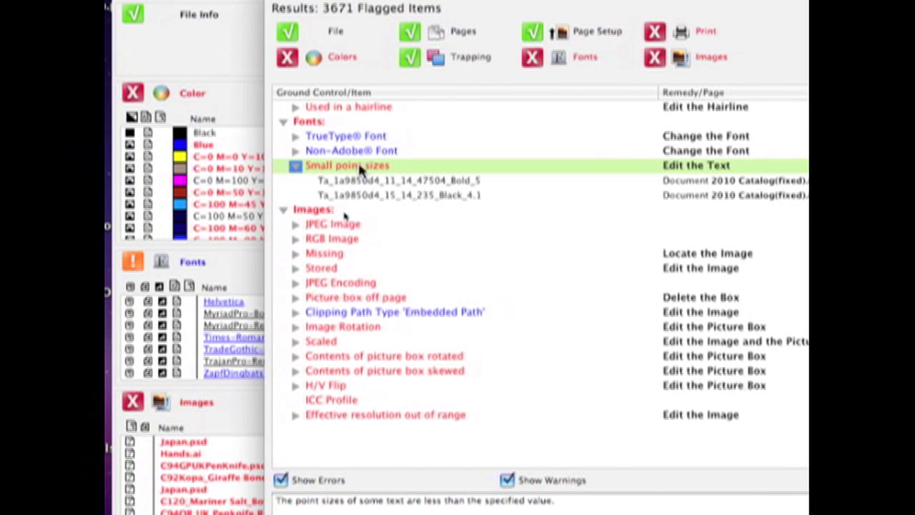
{"action": "left_click", "coordinate": [373, 181]}
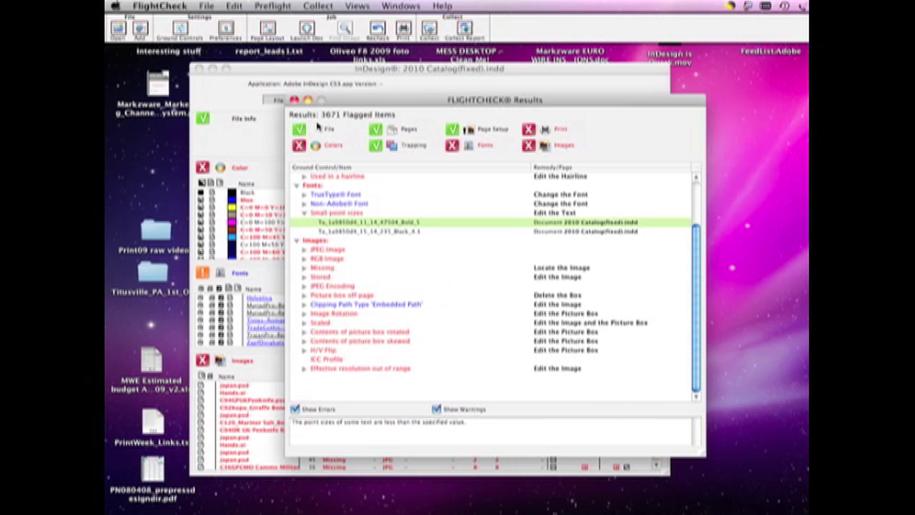
{"action": "left_click", "coordinate": [294, 99]}
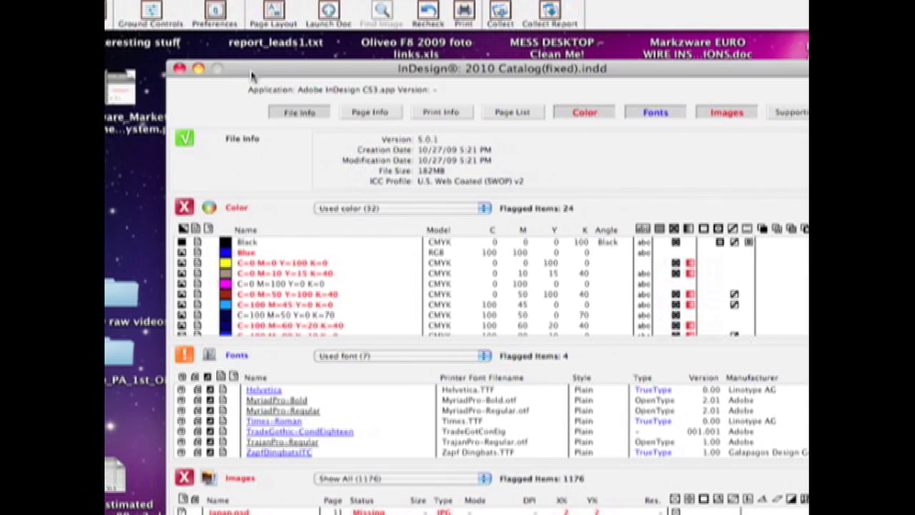
{"action": "left_click_drag", "start_coordinate": [348, 131], "coordinate": [341, 112]}
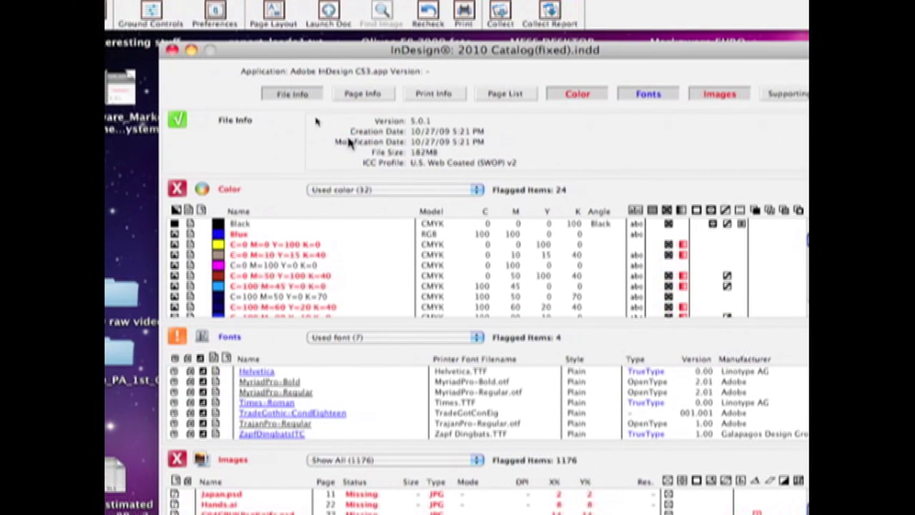